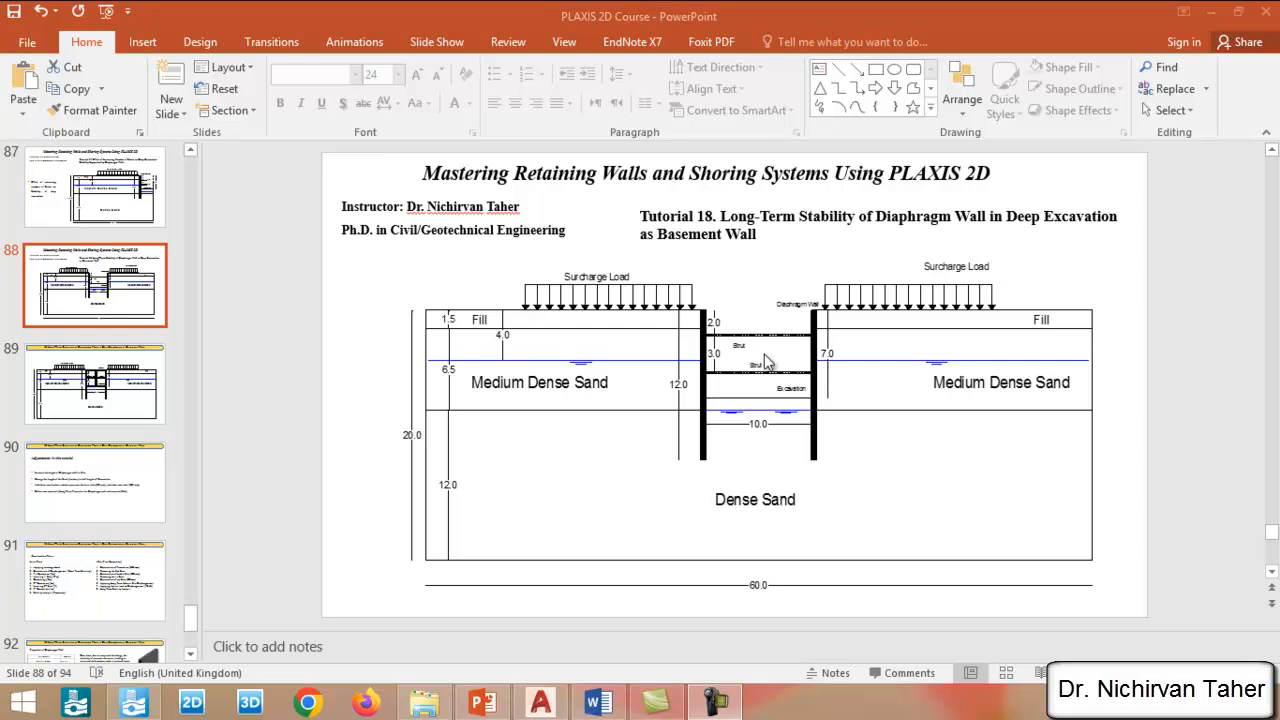
Paste content, then bring the presentation window forward to view slide 89's basement section.
key("ctrl+v")
key("alt+Tab")
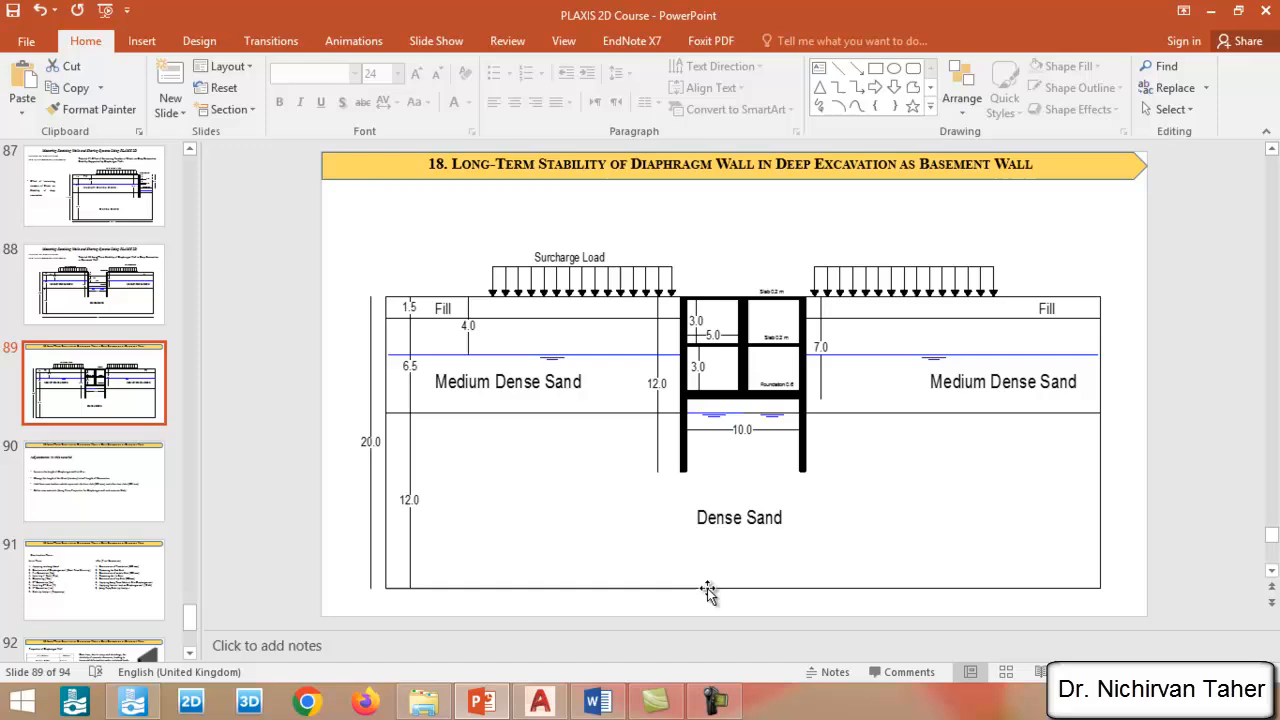
Bring up Tutorial 18.dwg with the strutted diaphragm wall excavation section.
left_click(539, 703)
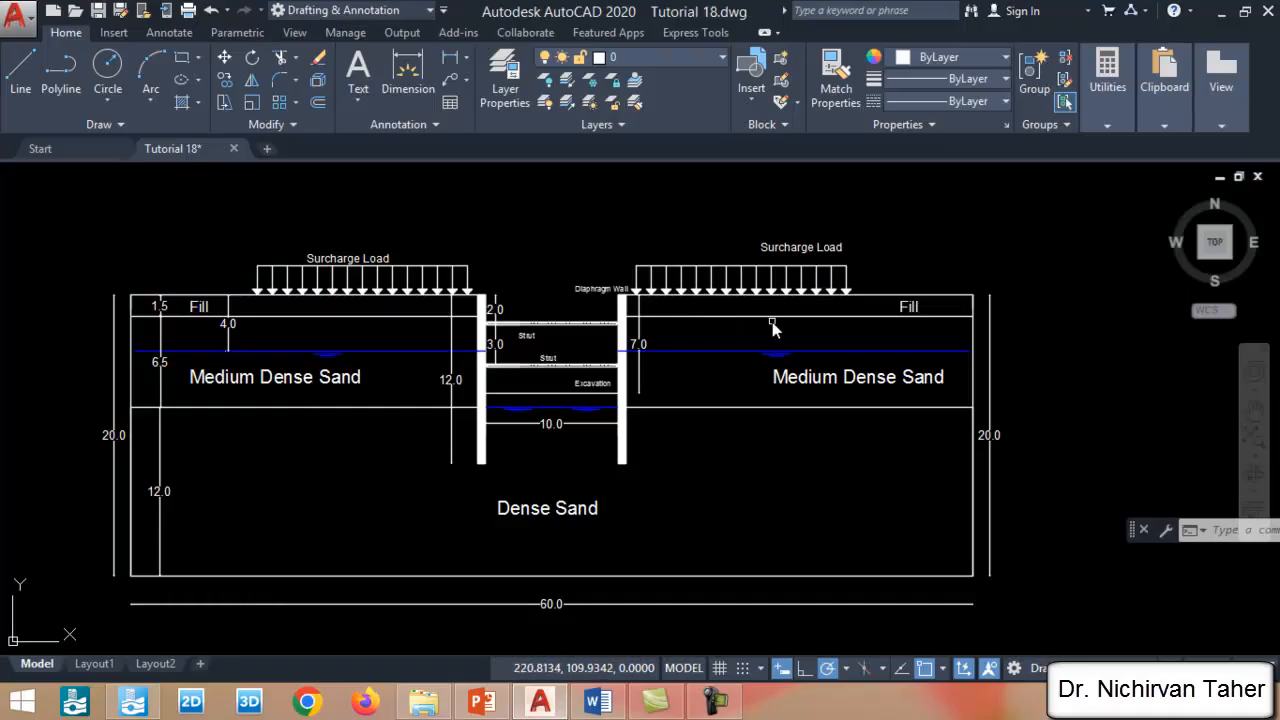
scroll(904, 225, "down", 2)
scroll(590, 460, "up", 3)
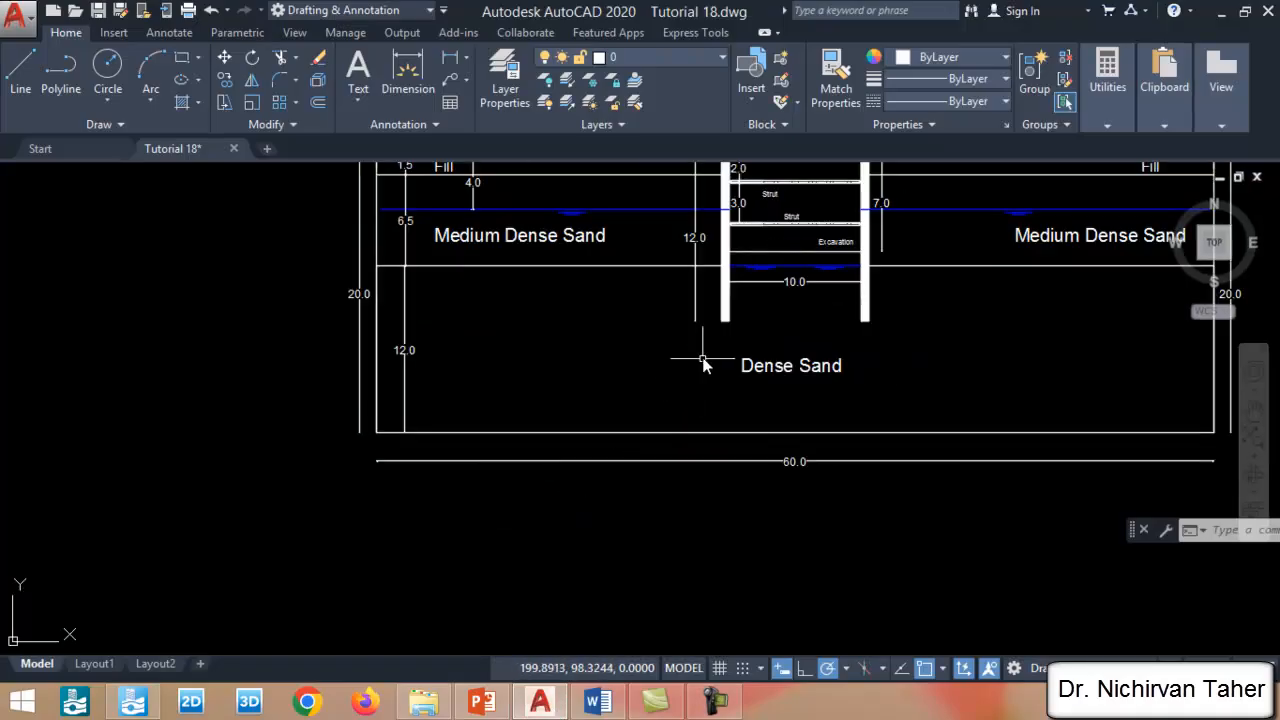
scroll(703, 365, "down", 2)
scroll(720, 376, "up", 3)
scroll(750, 320, "down", 3)
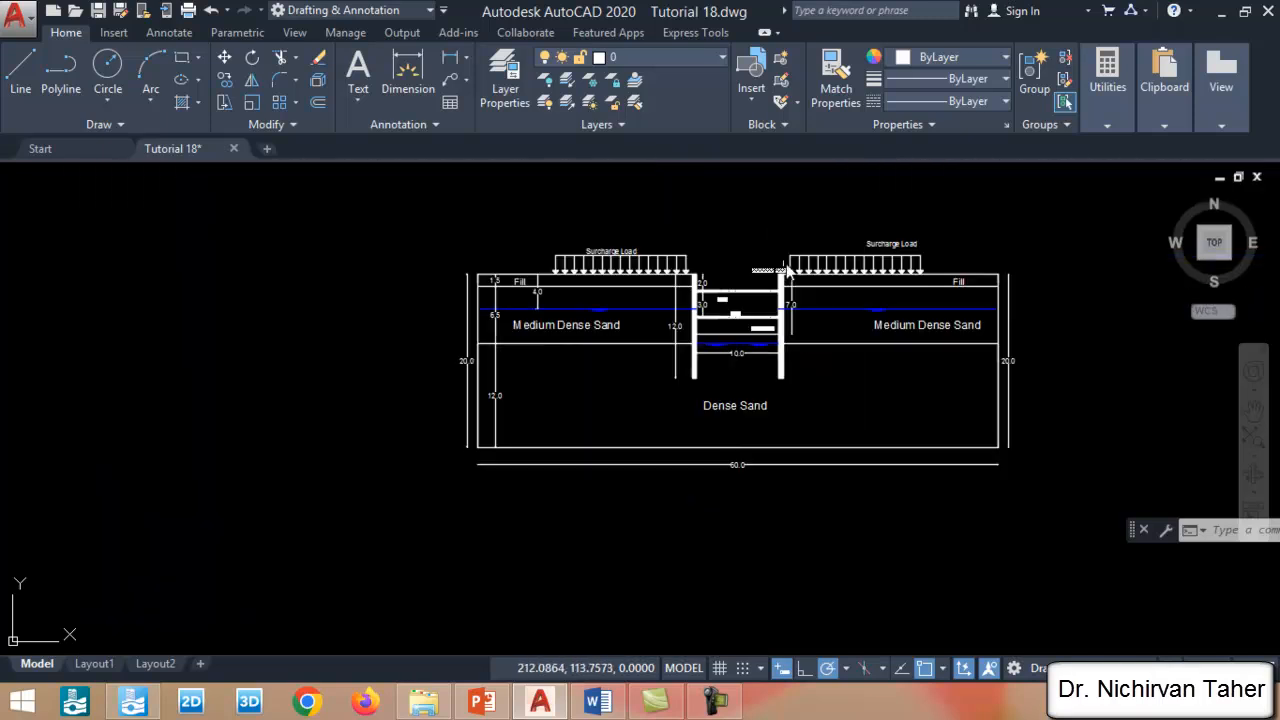
scroll(788, 270, "up", 4)
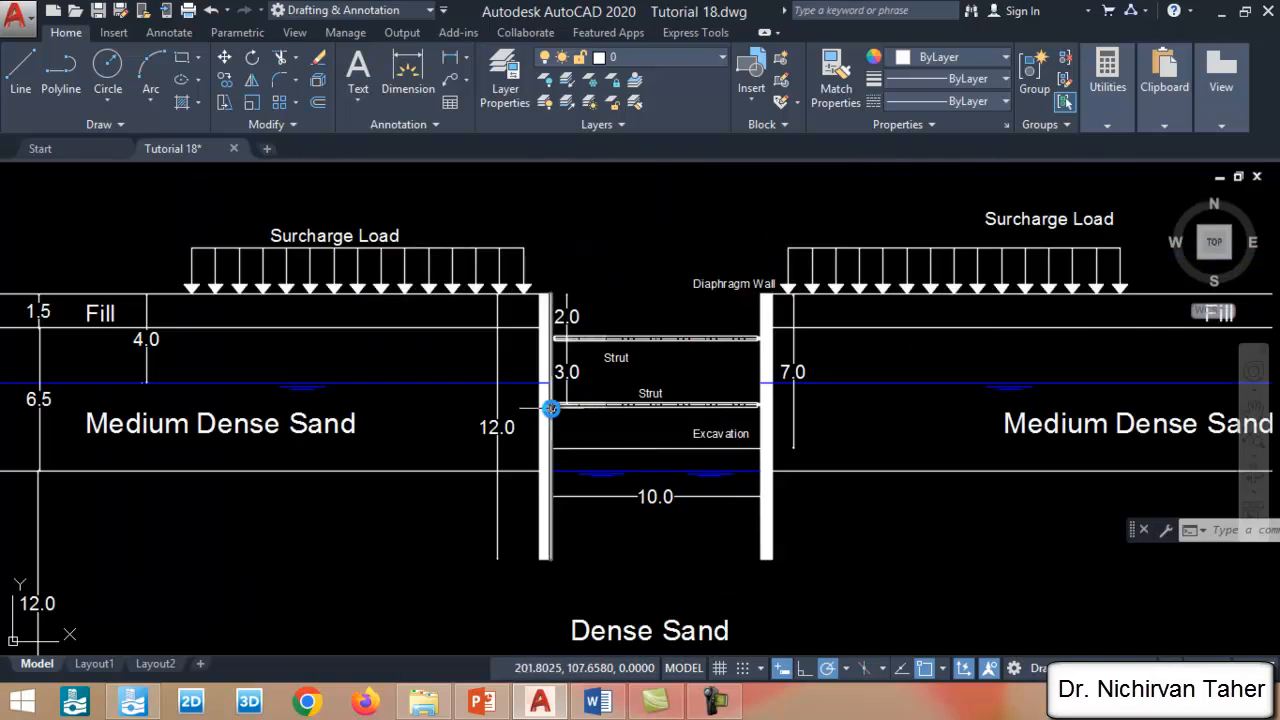
scroll(551, 408, "up", 2)
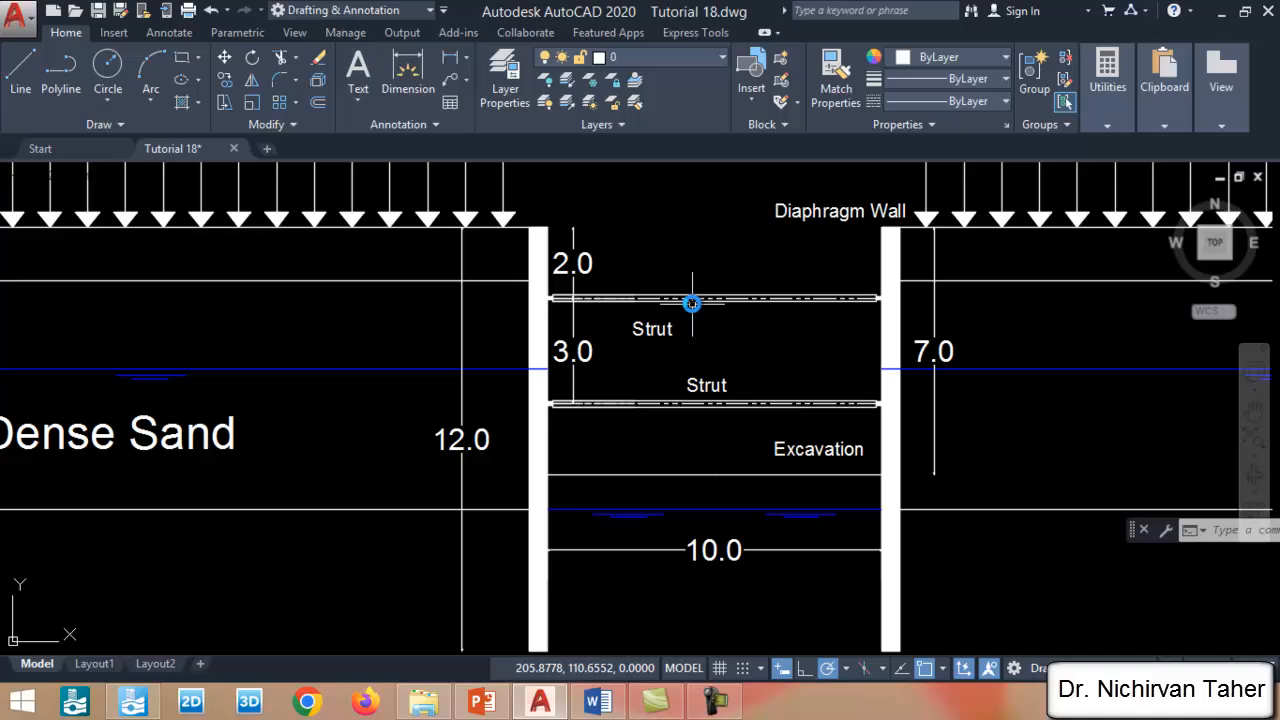
scroll(584, 320, "down", 3)
scroll(795, 275, "up", 3)
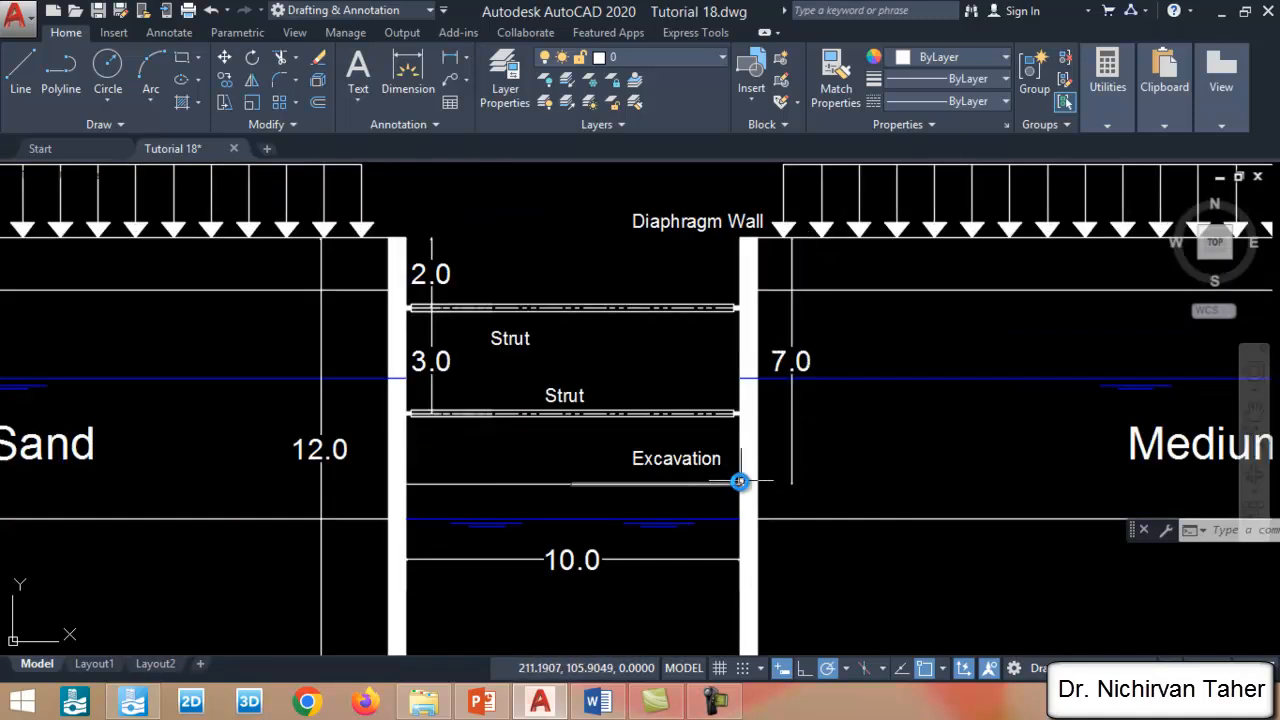
scroll(570, 360, "down", 3)
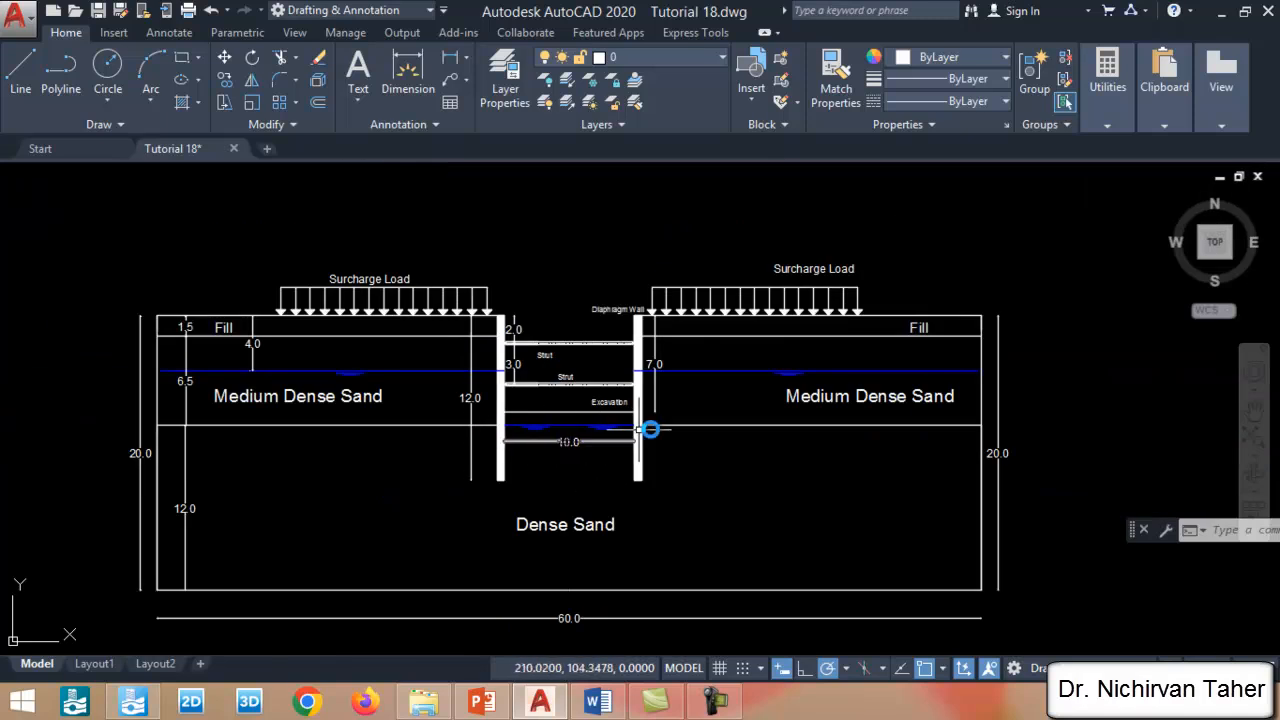
scroll(660, 380, "up", 3)
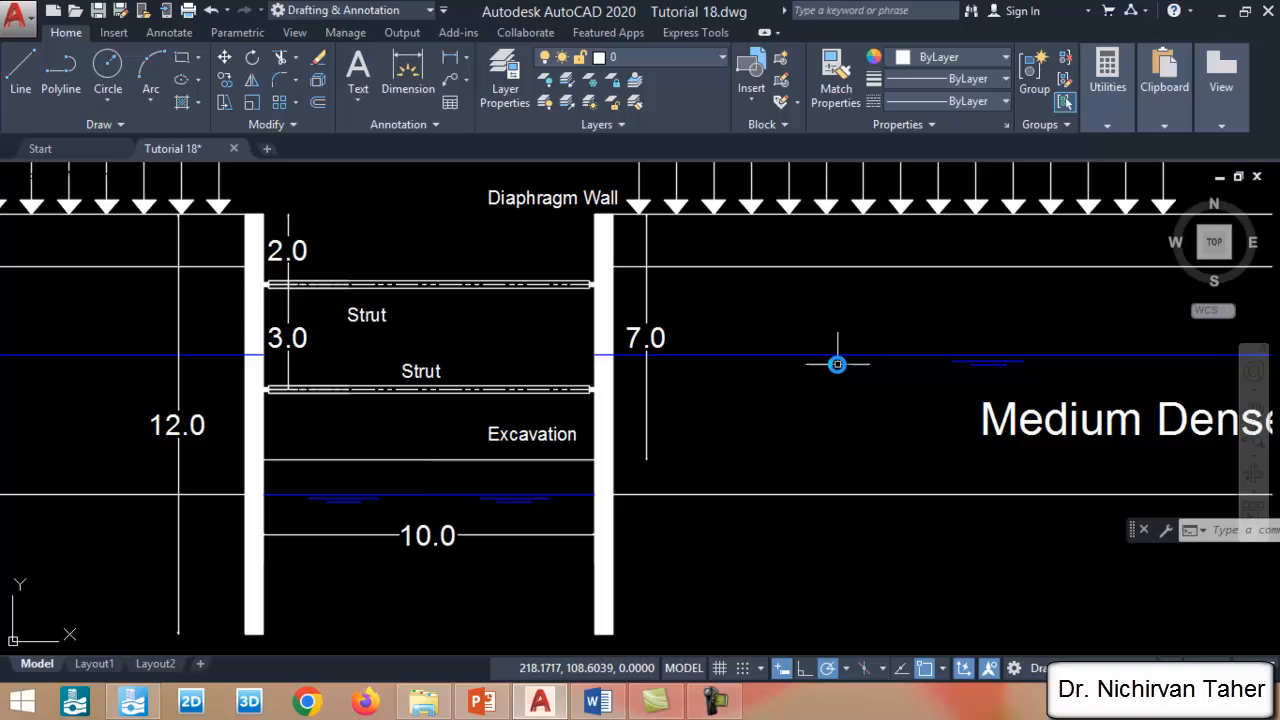
scroll(837, 364, "down", 4)
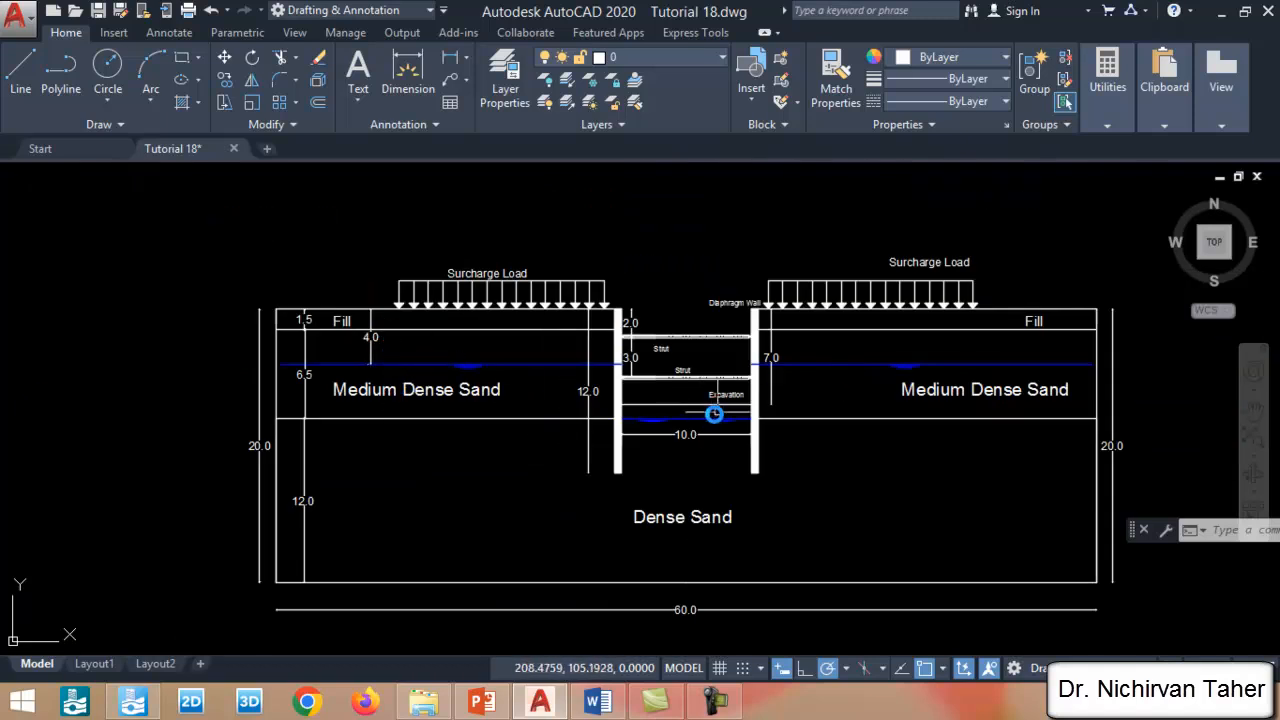
scroll(714, 414, "up", 3)
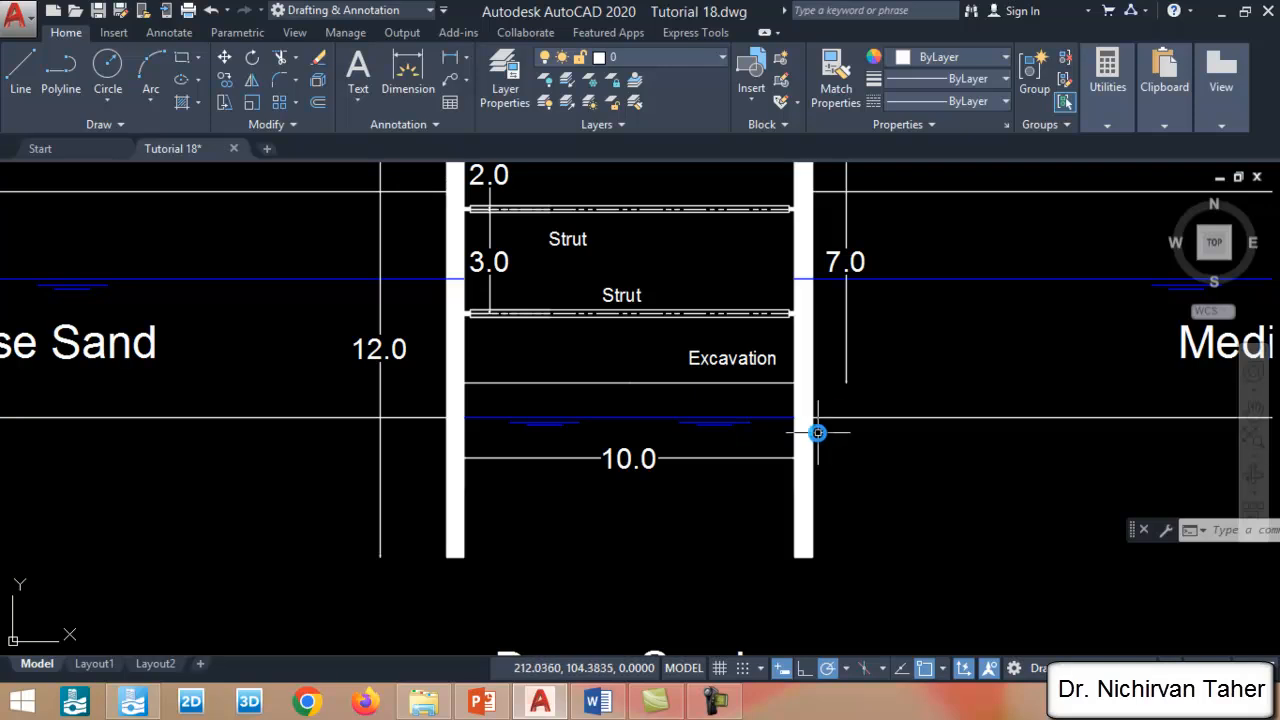
scroll(760, 440, "down", 3)
scroll(718, 458, "down", 3)
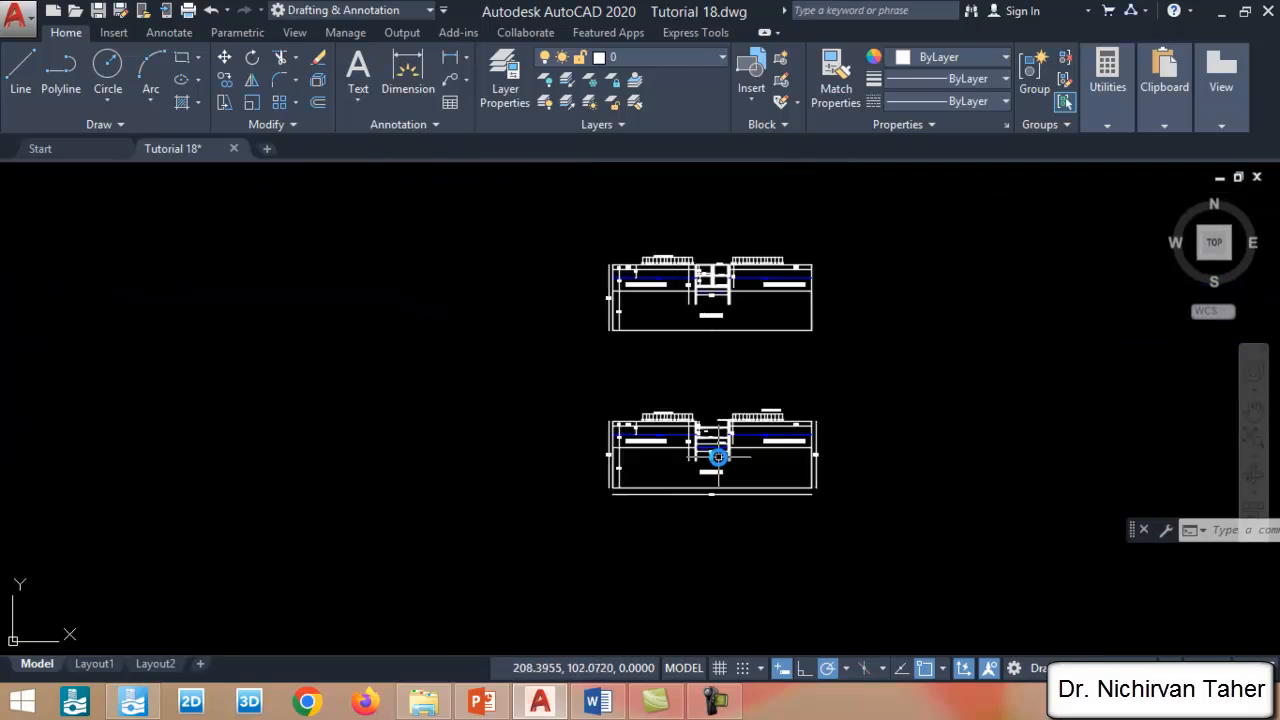
scroll(700, 280, "up", 3)
scroll(710, 260, "up", 2)
scroll(700, 260, "down", 2)
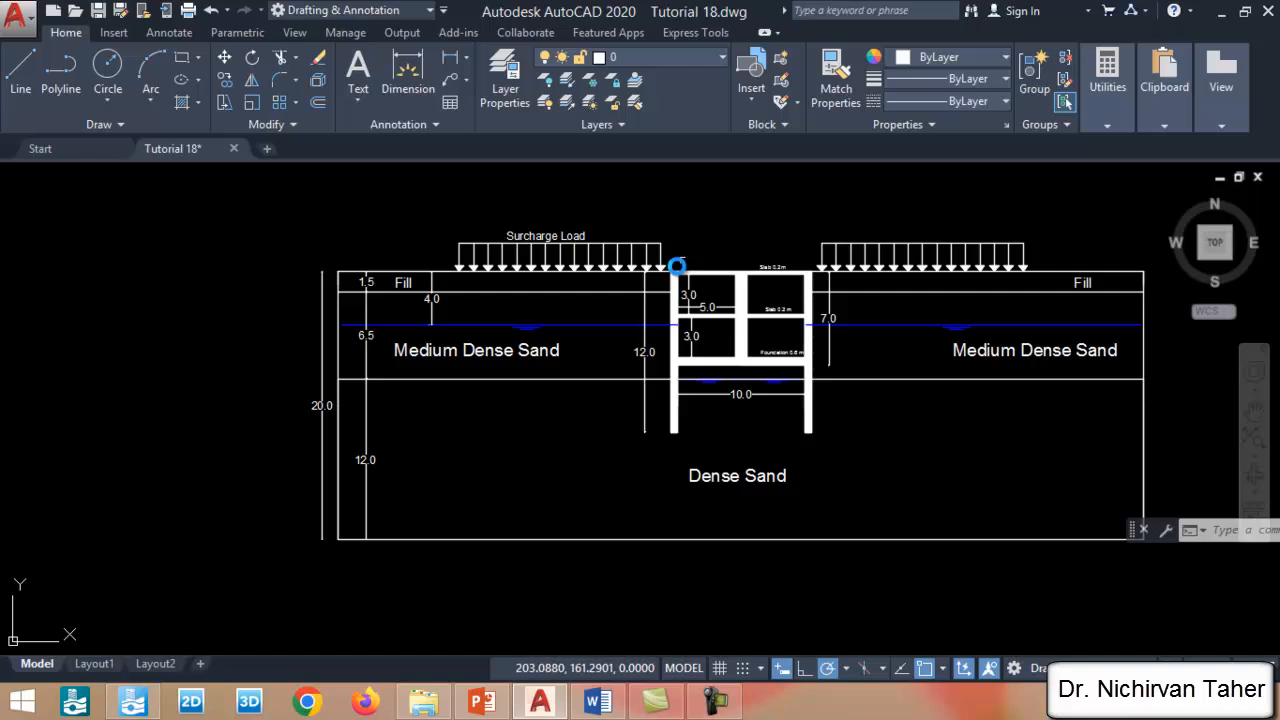
scroll(760, 380, "up", 4)
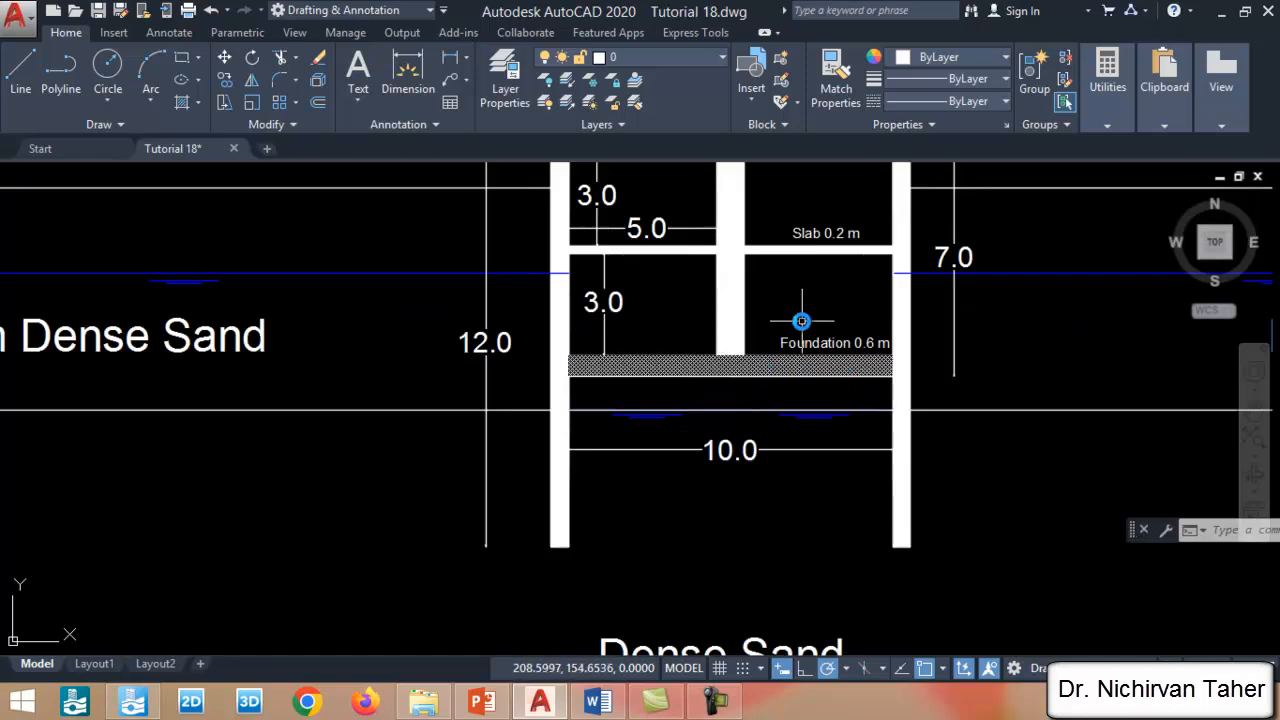
scroll(802, 321, "down", 3)
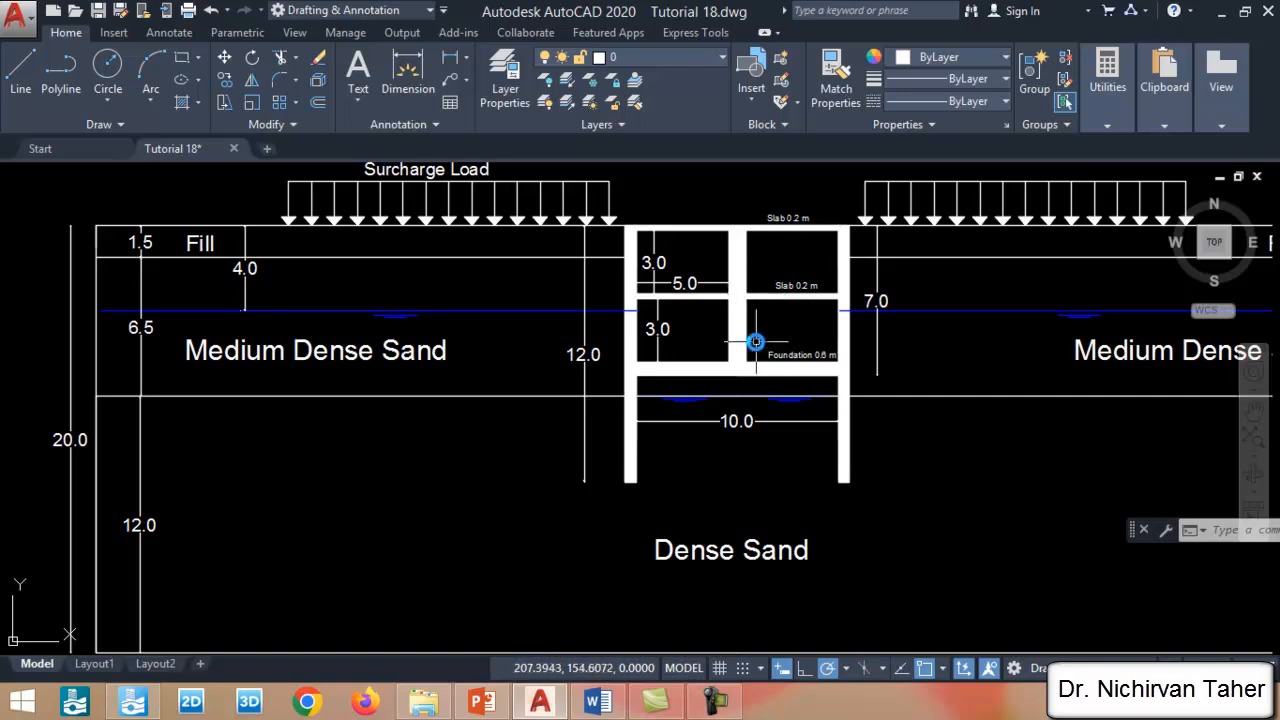
scroll(755, 343, "down", 2)
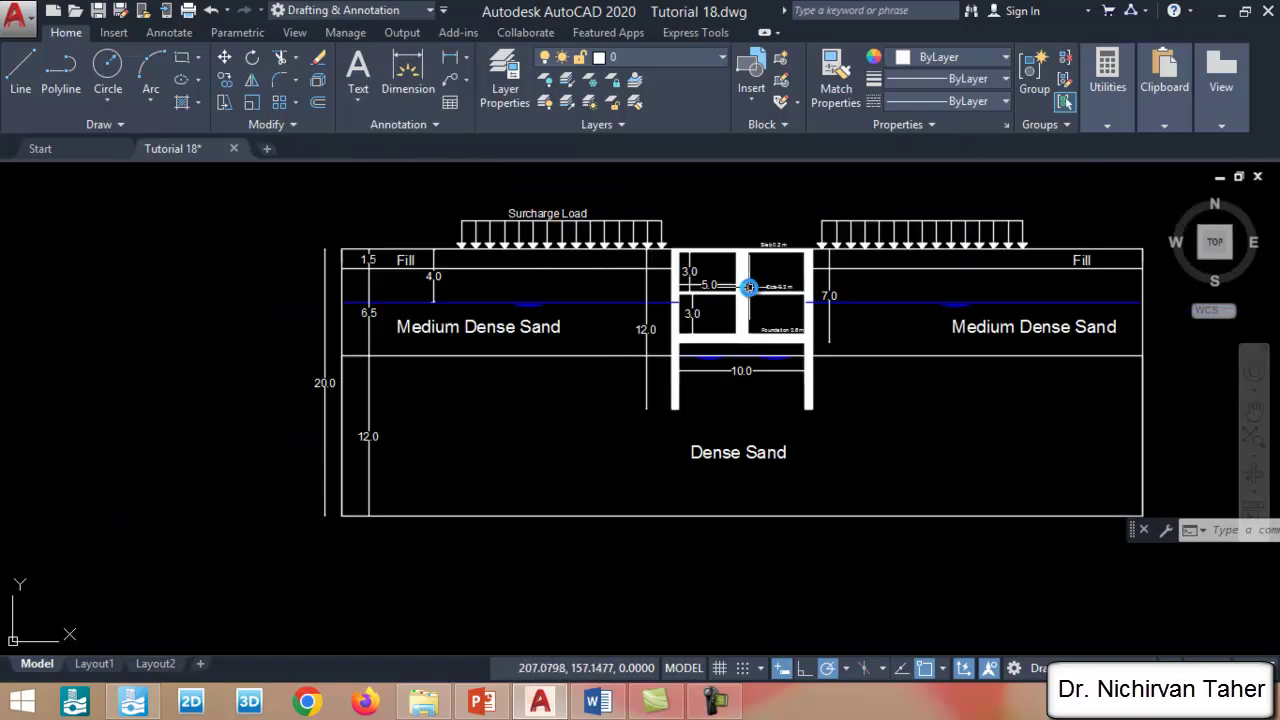
left_click(490, 704)
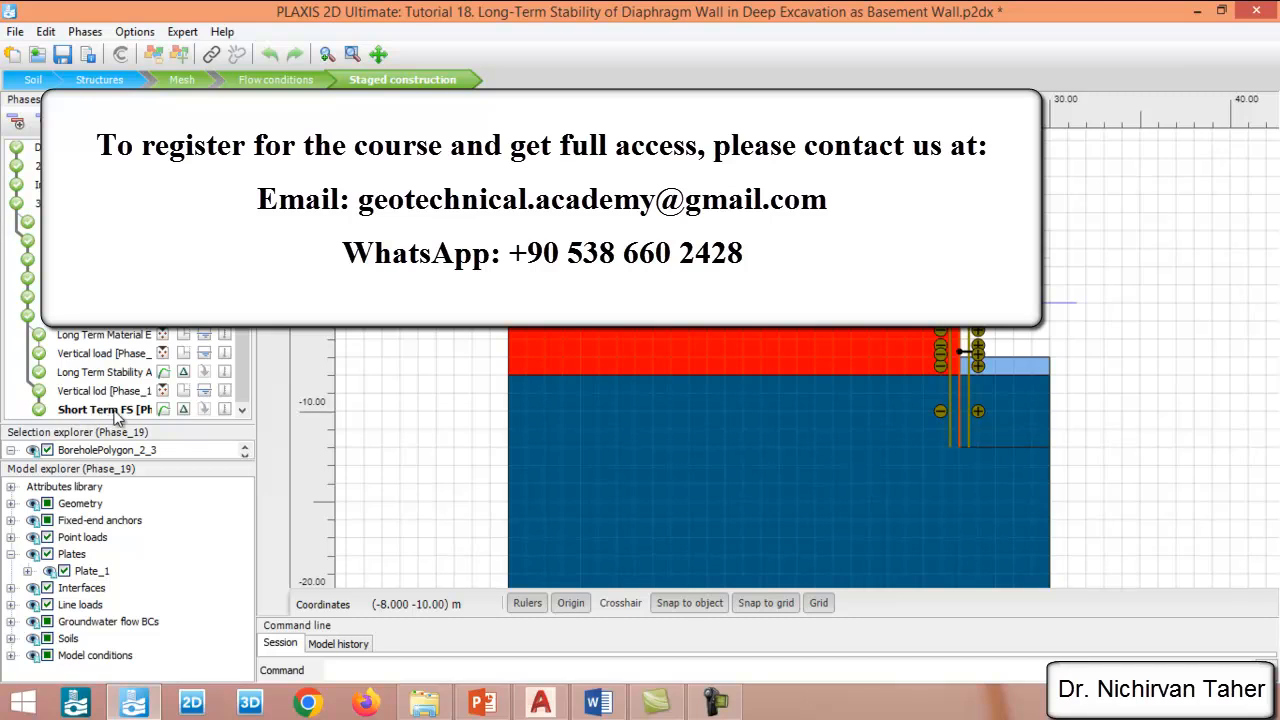
double_click(105, 409)
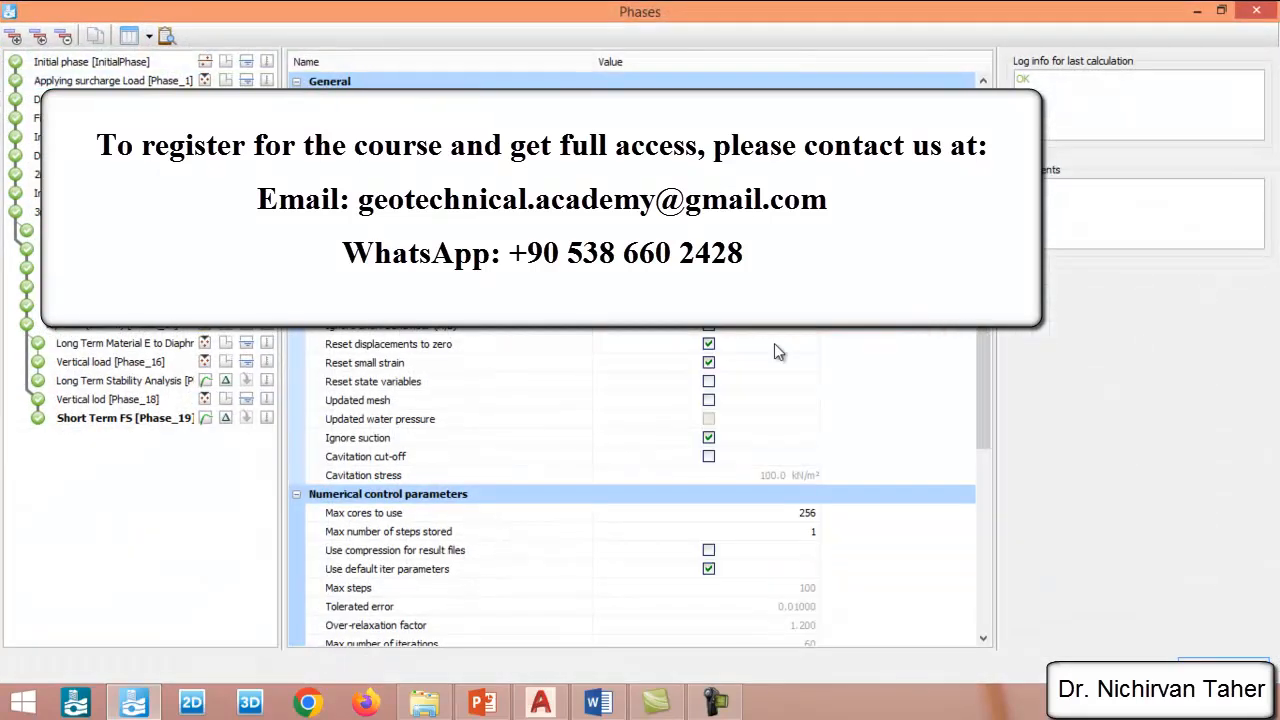
scroll(955, 403, "down", 5)
scroll(955, 403, "down", 5)
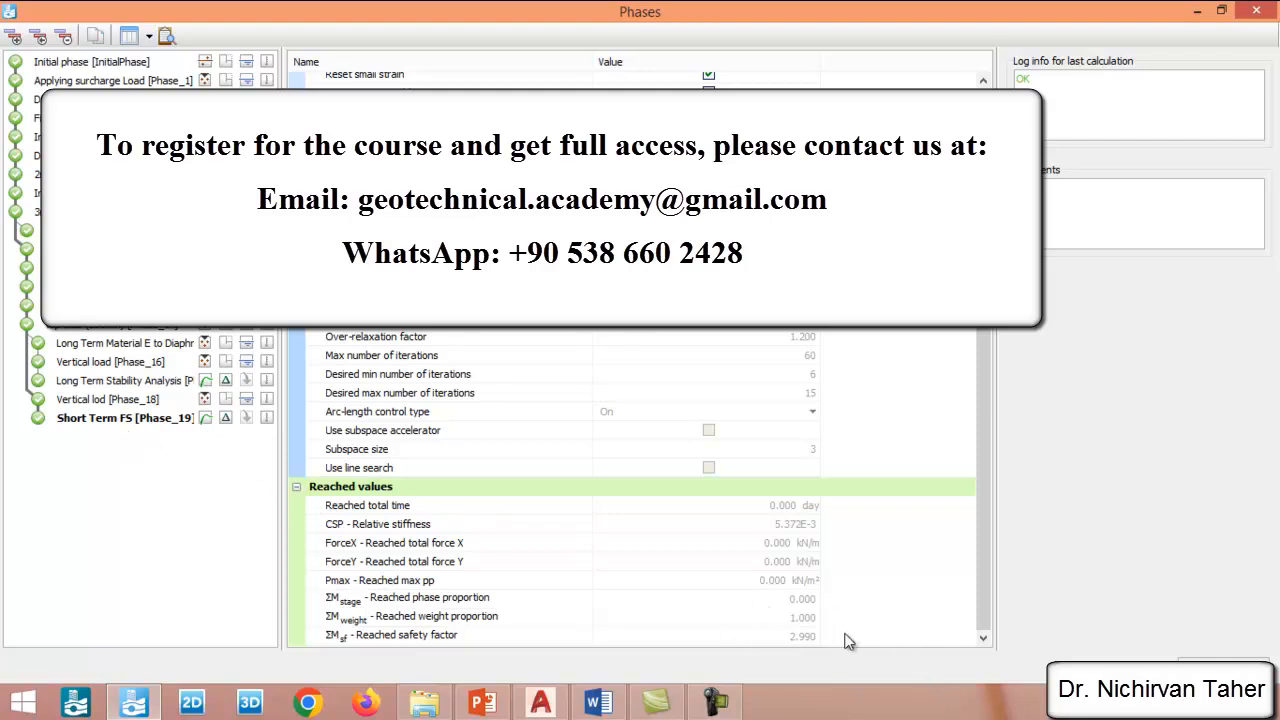
left_click(122, 381)
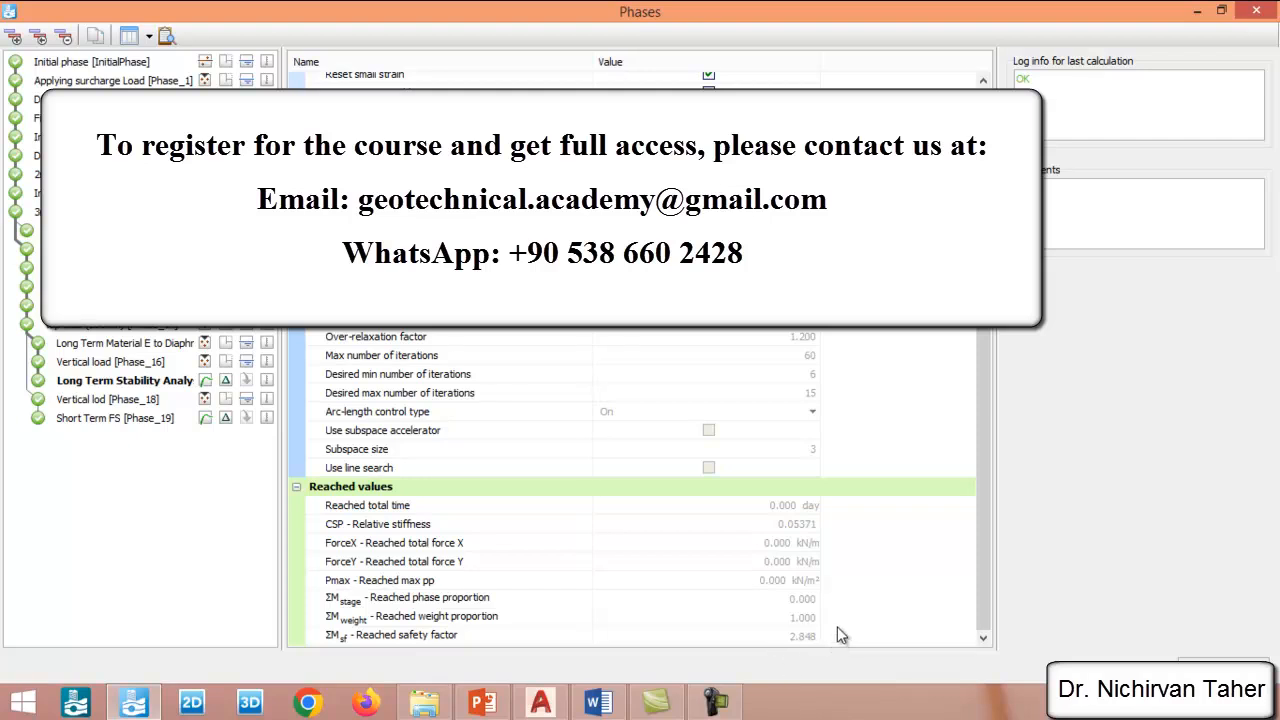
left_click(137, 420)
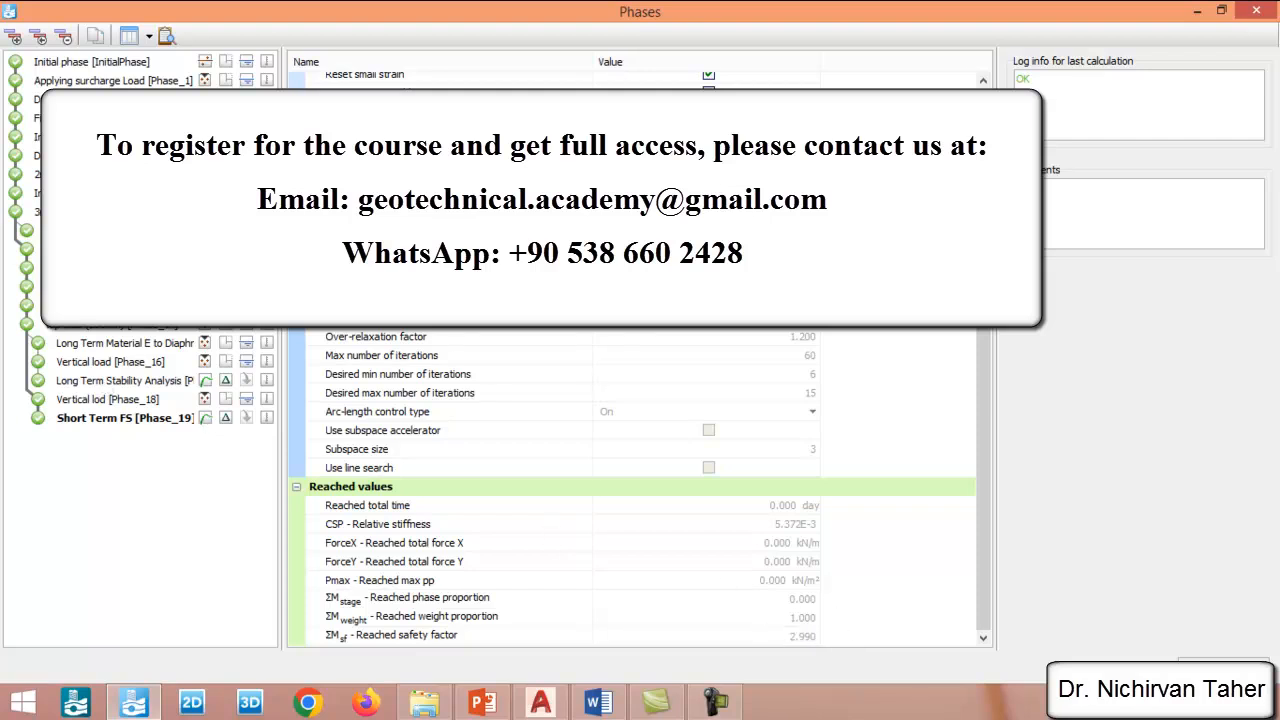
key("Up")
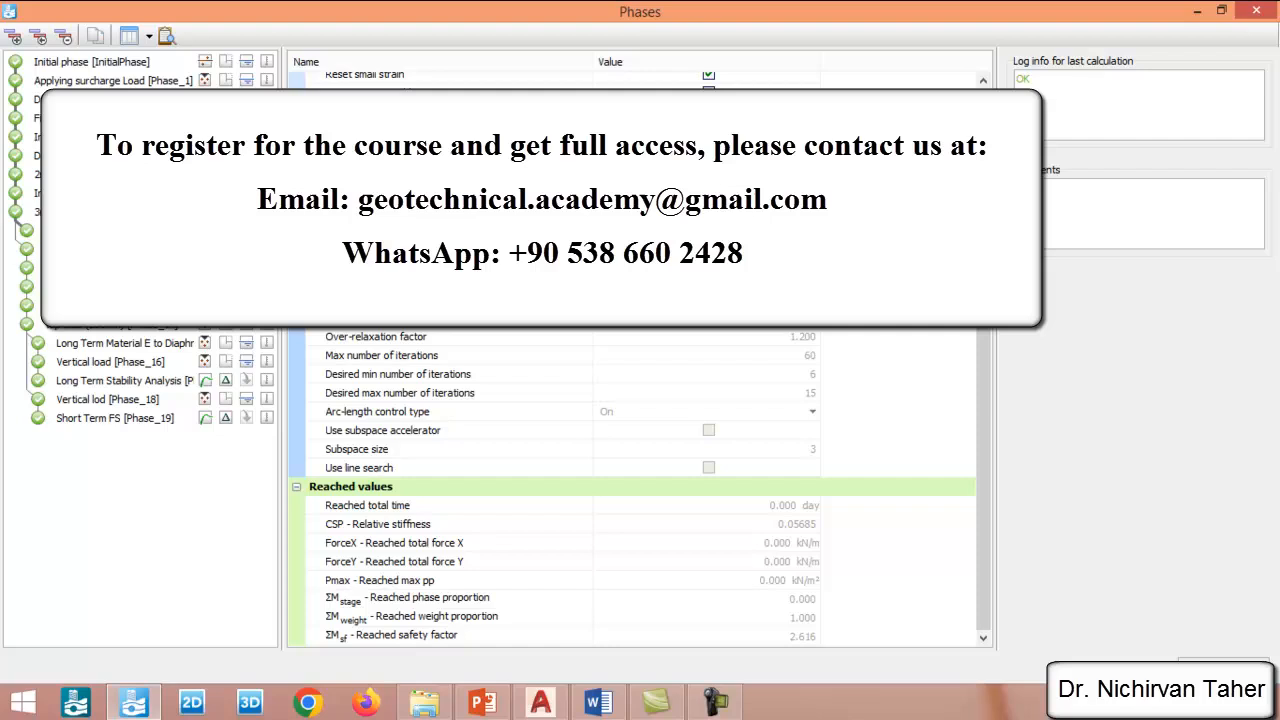